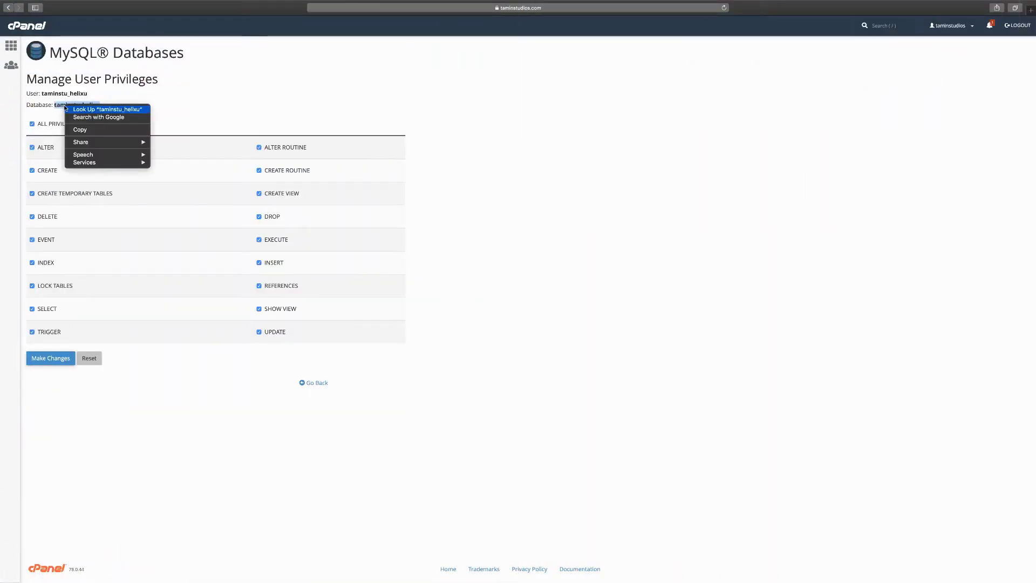
Copy the taminstu_helixu database name from MySQL Databases, then go back to the cPanel home page
{"action": "left_click", "coordinate": [80, 129]}
{"action": "left_click", "coordinate": [100, 118]}
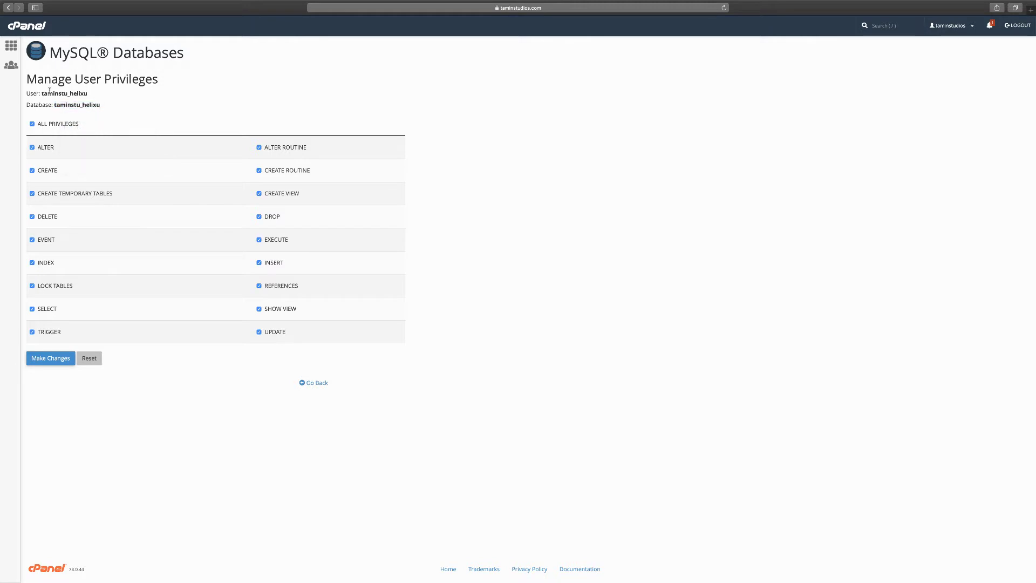
{"action": "left_click", "coordinate": [11, 46]}
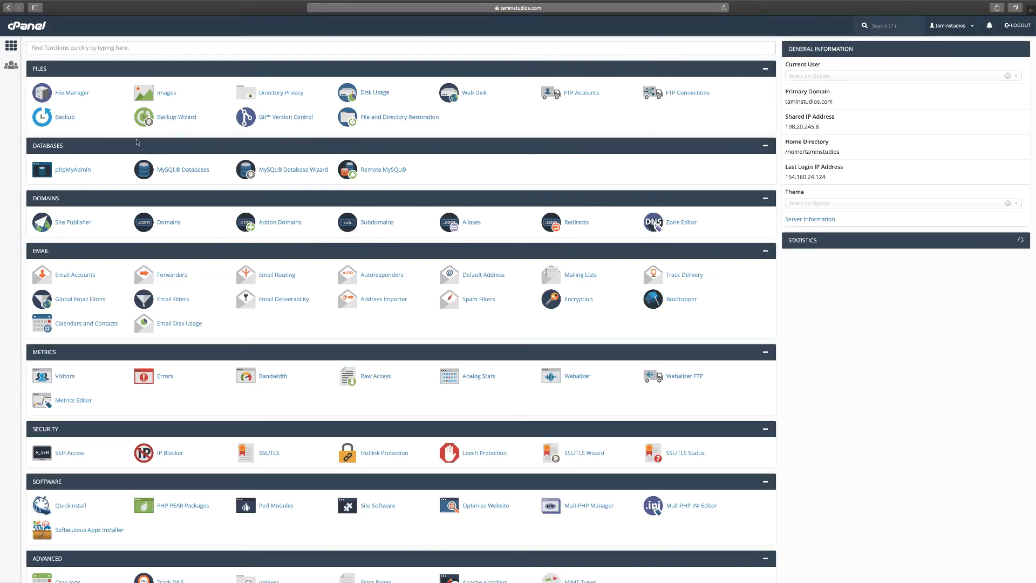
Open File Manager and browse into the public_html folder
{"action": "left_click", "coordinate": [71, 97]}
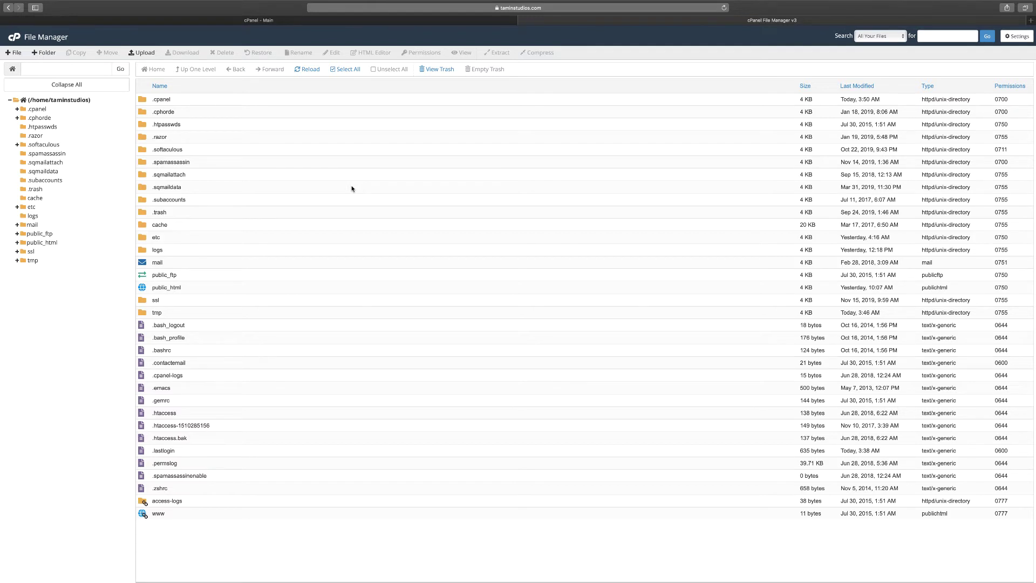
{"action": "left_click", "coordinate": [42, 243]}
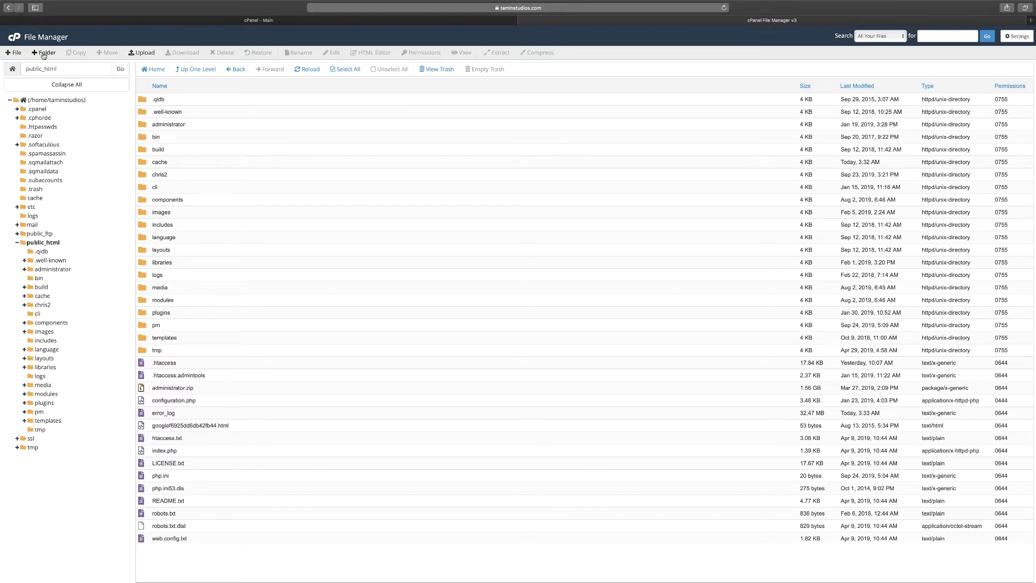
Create a folder named helixu inside public_html and open it
{"action": "left_click", "coordinate": [44, 53]}
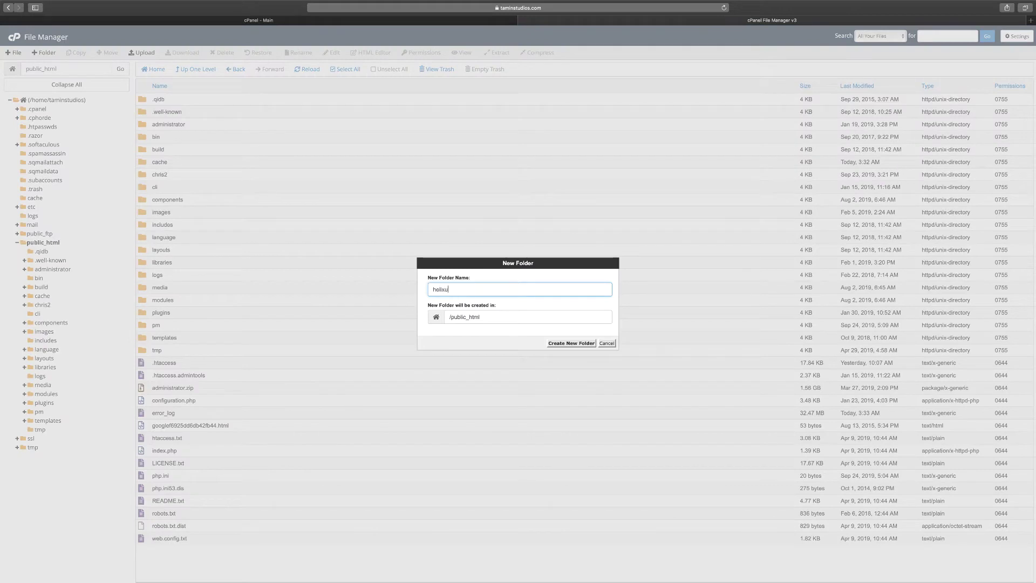
{"action": "left_click", "coordinate": [572, 344]}
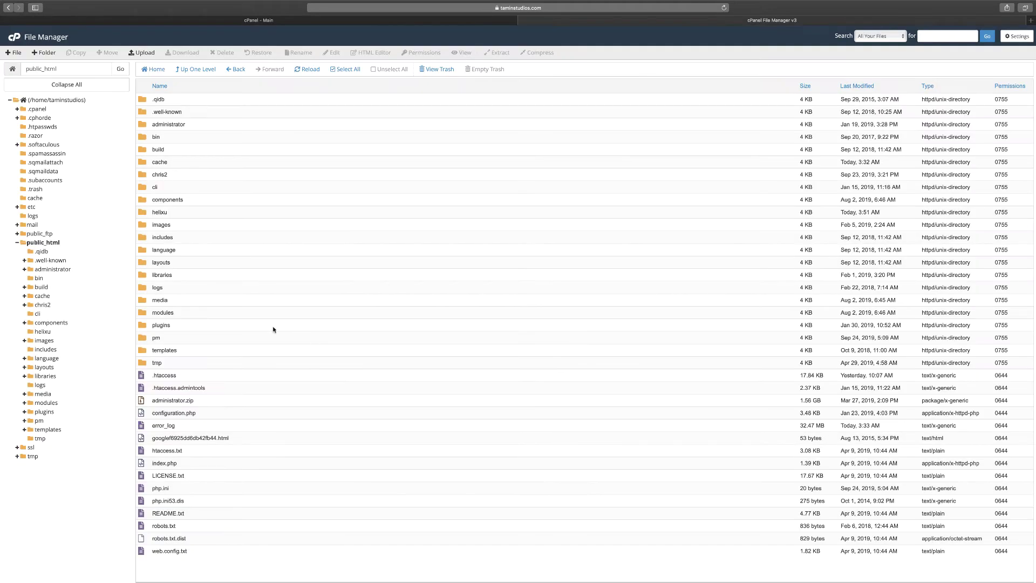
{"action": "double_click", "coordinate": [178, 214]}
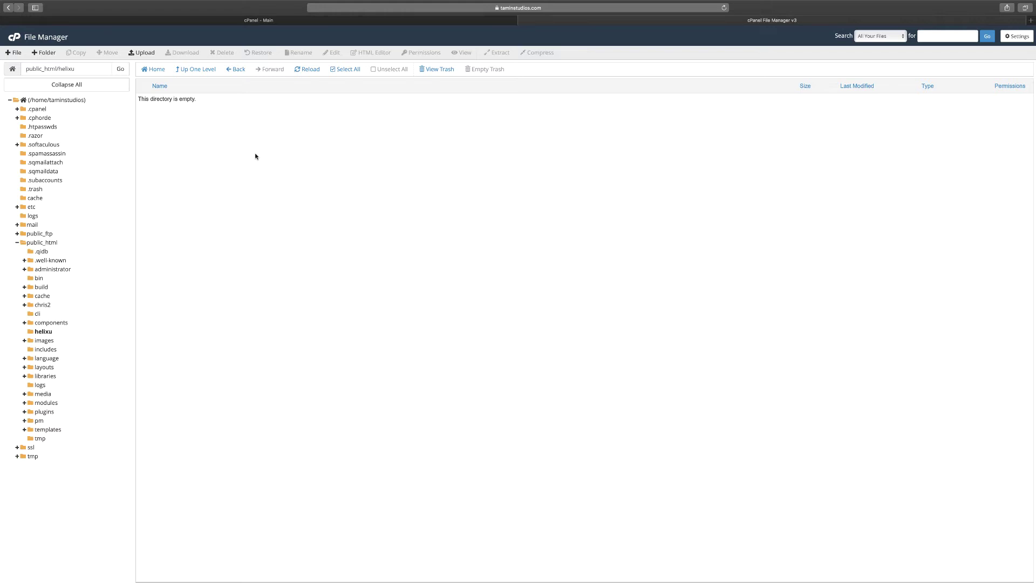
Upload helixultimate_quickstart_j3_v1.1.1.zip (28.78 MB) into the helixu folder, then close the upload page
{"action": "left_click", "coordinate": [143, 53]}
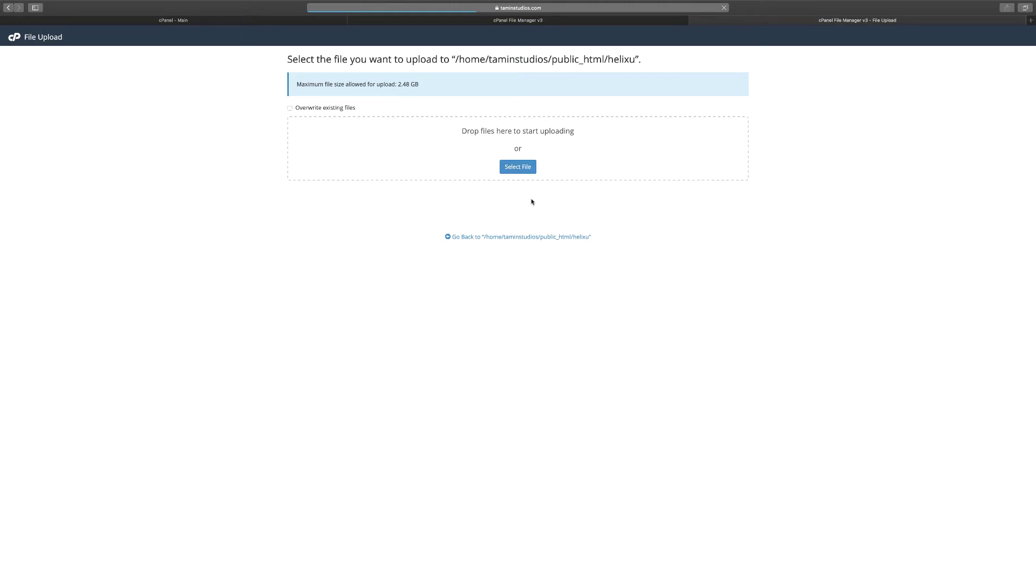
{"action": "left_click", "coordinate": [518, 167]}
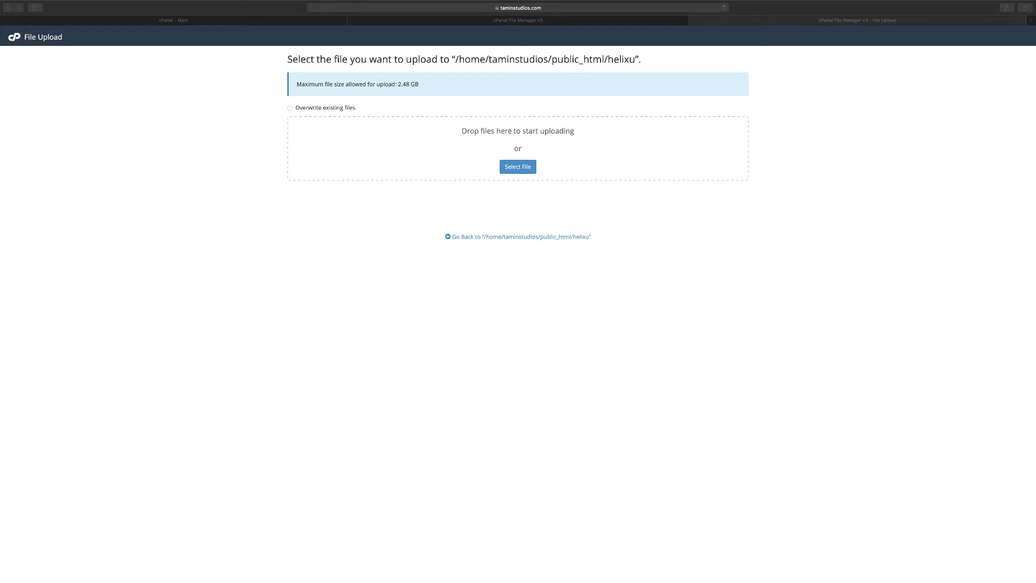
{"action": "left_click_drag", "start_coordinate": [1035, 162], "coordinate": [534, 162]}
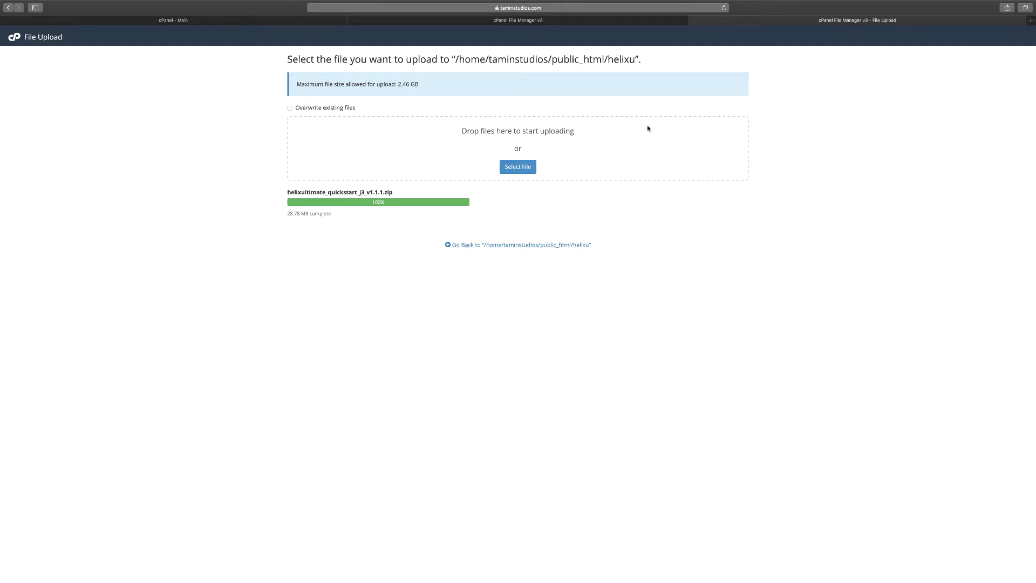
{"action": "left_click", "coordinate": [695, 20]}
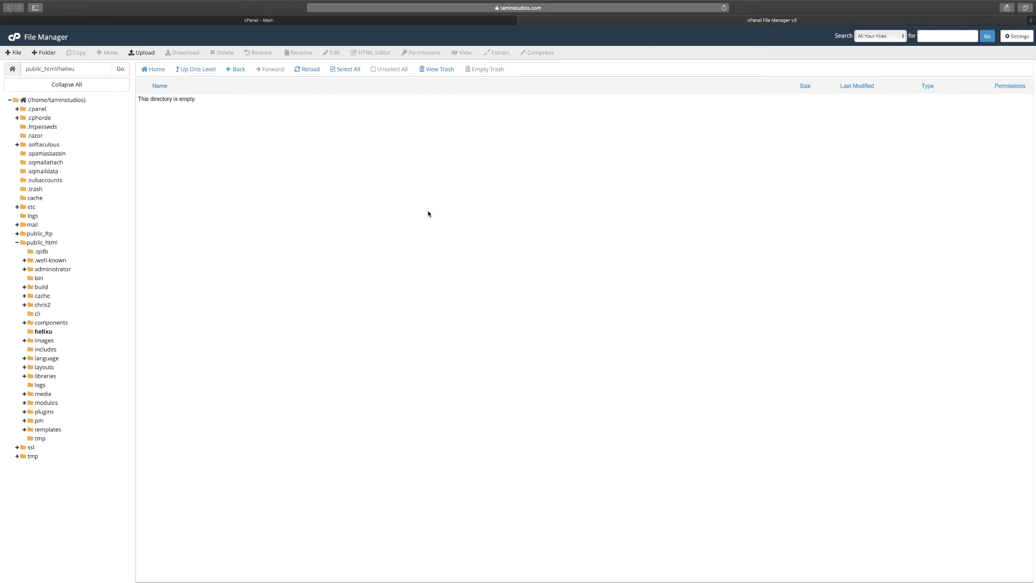
Reload the helixu listing and select the uploaded 28.78 MB quickstart zip
{"action": "left_click", "coordinate": [309, 70]}
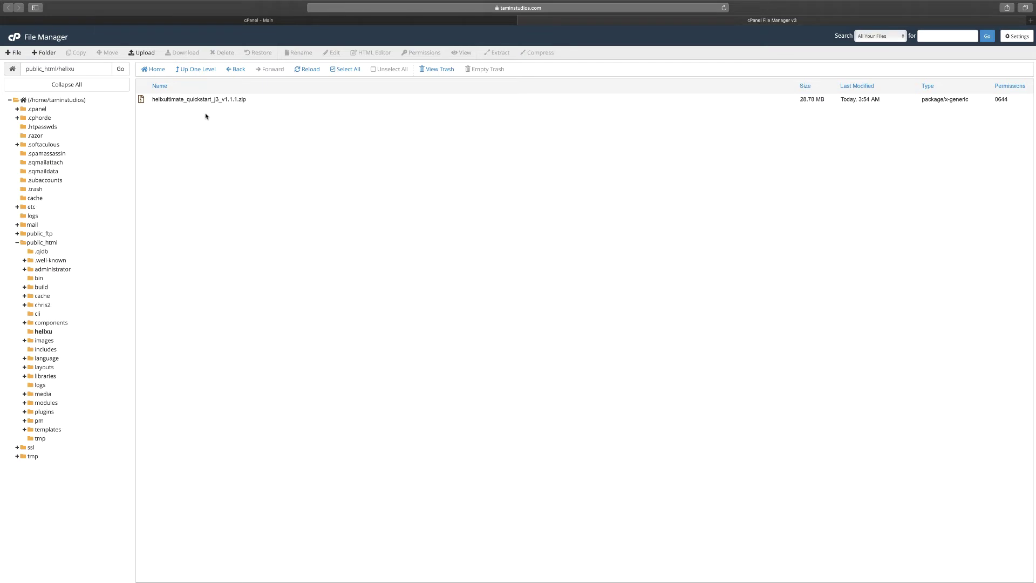
{"action": "left_click", "coordinate": [302, 100]}
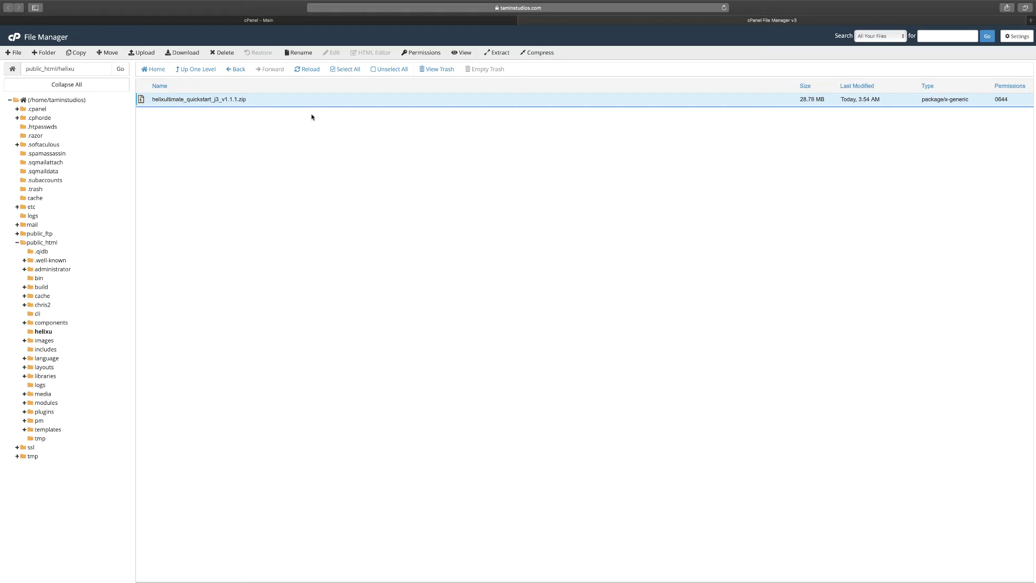
Extract the quickstart zip into /public_html/helixu and dismiss the extraction results
{"action": "left_click", "coordinate": [507, 54]}
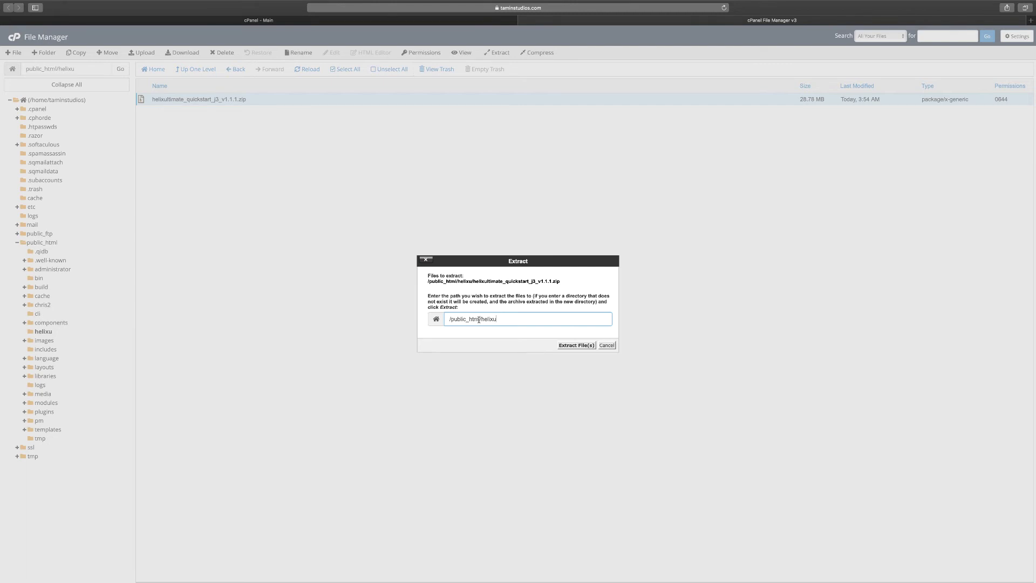
{"action": "left_click", "coordinate": [576, 345]}
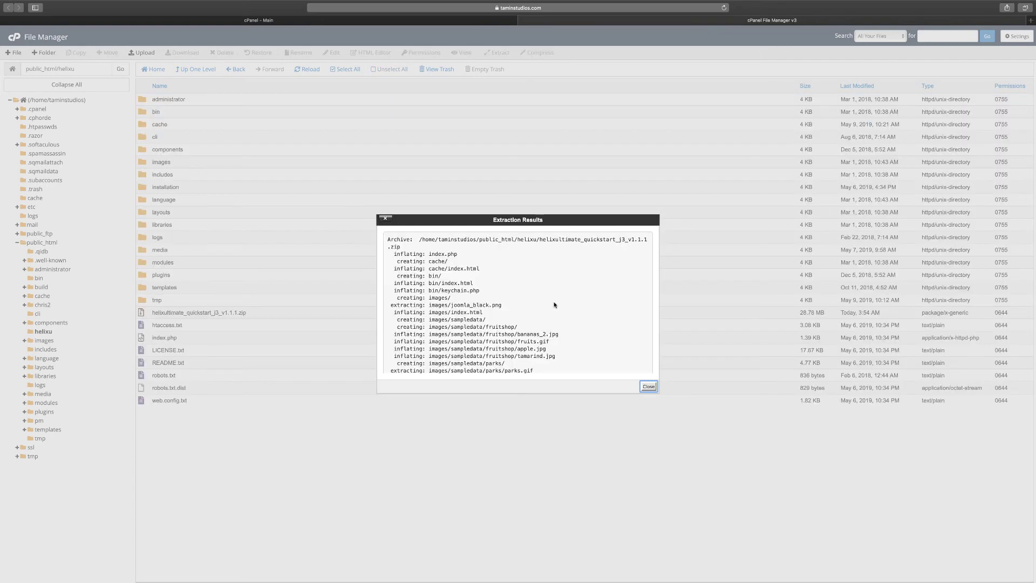
{"action": "left_click", "coordinate": [649, 386]}
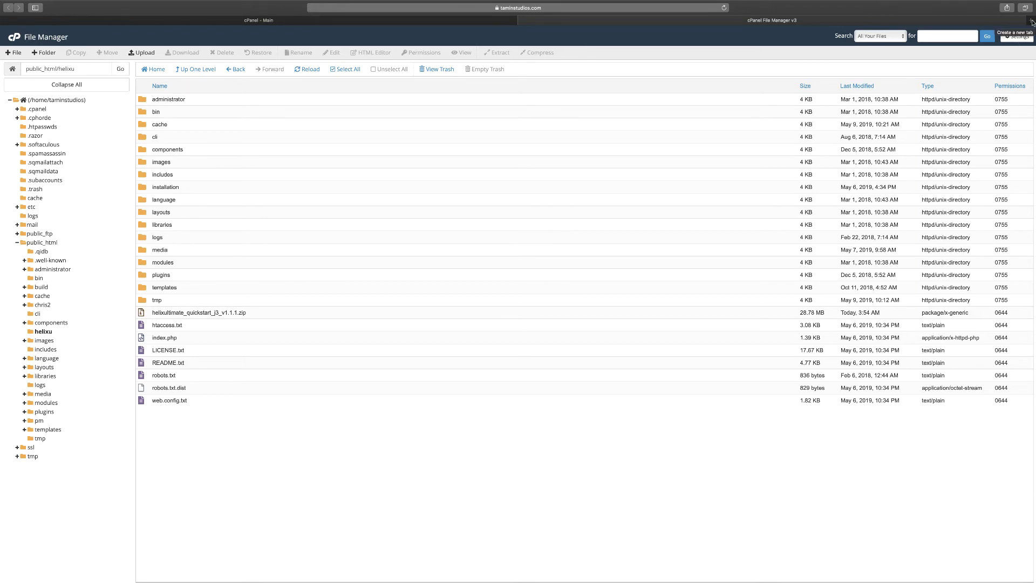
Load taminstudios.com/helixu in a new Safari tab to bring up the Joomla installer
{"action": "left_click", "coordinate": [1032, 20]}
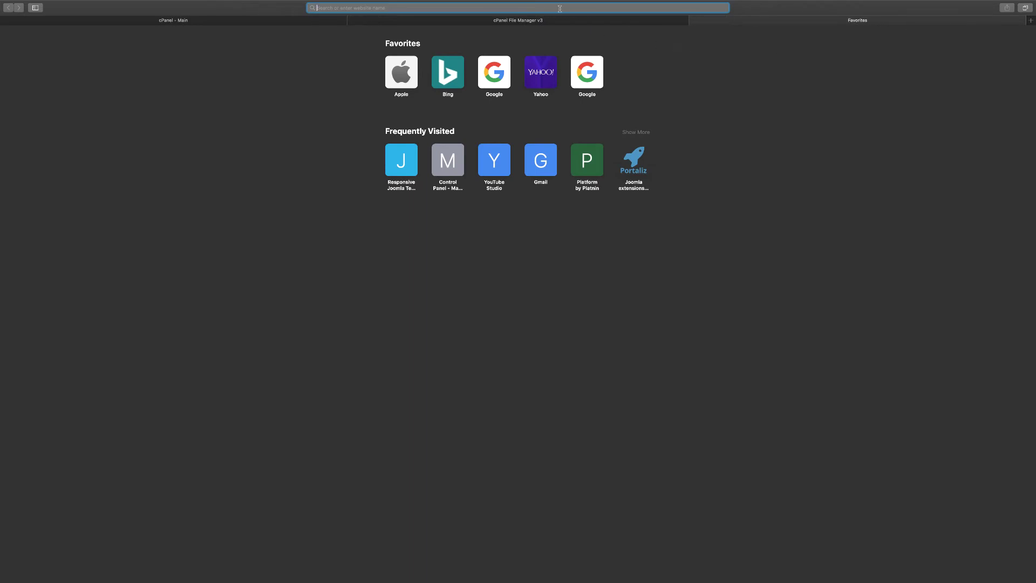
{"action": "type", "text": "taminstudios.com"}
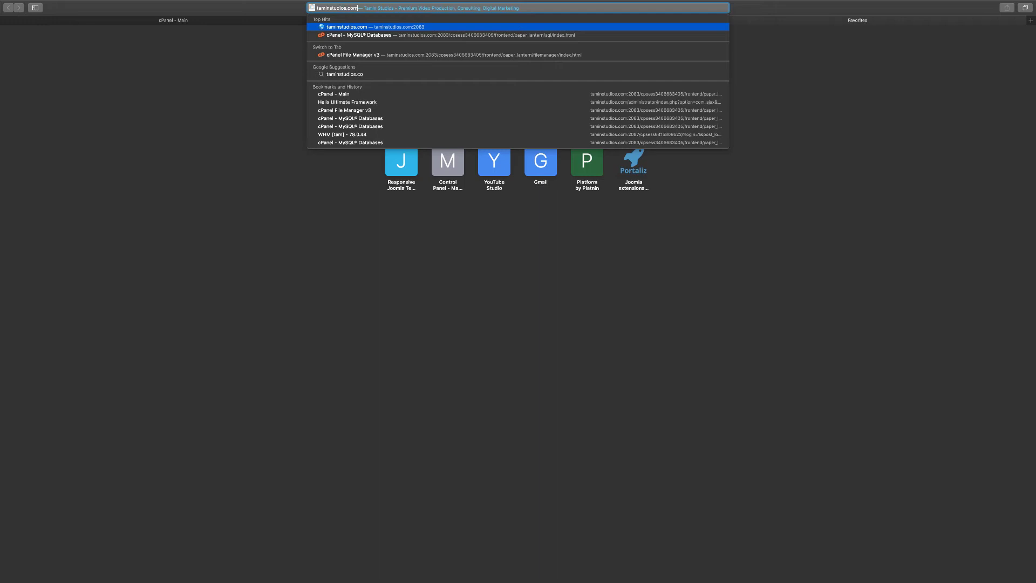
{"action": "type", "text": "/helixu"}
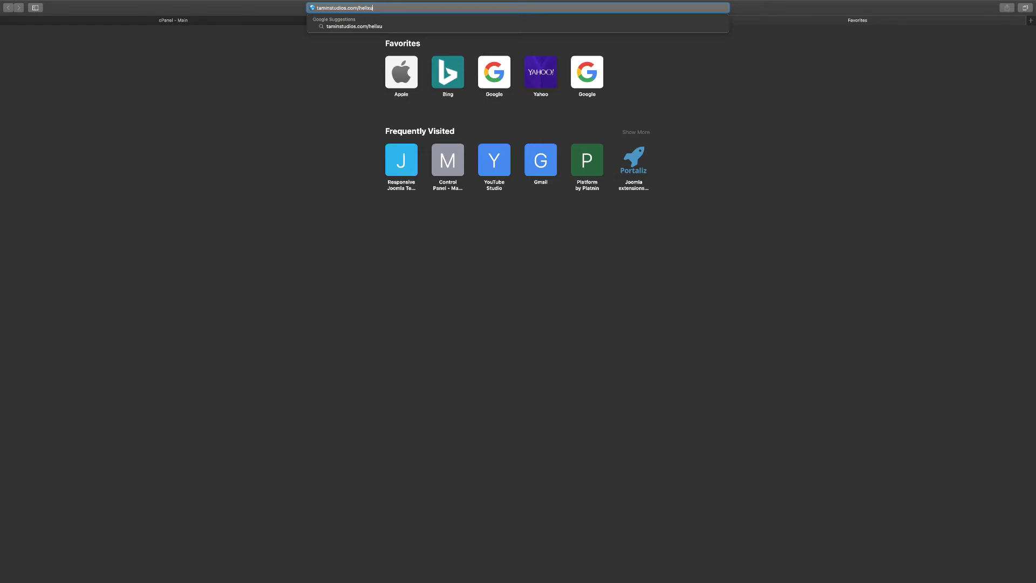
{"action": "key", "text": "Return"}
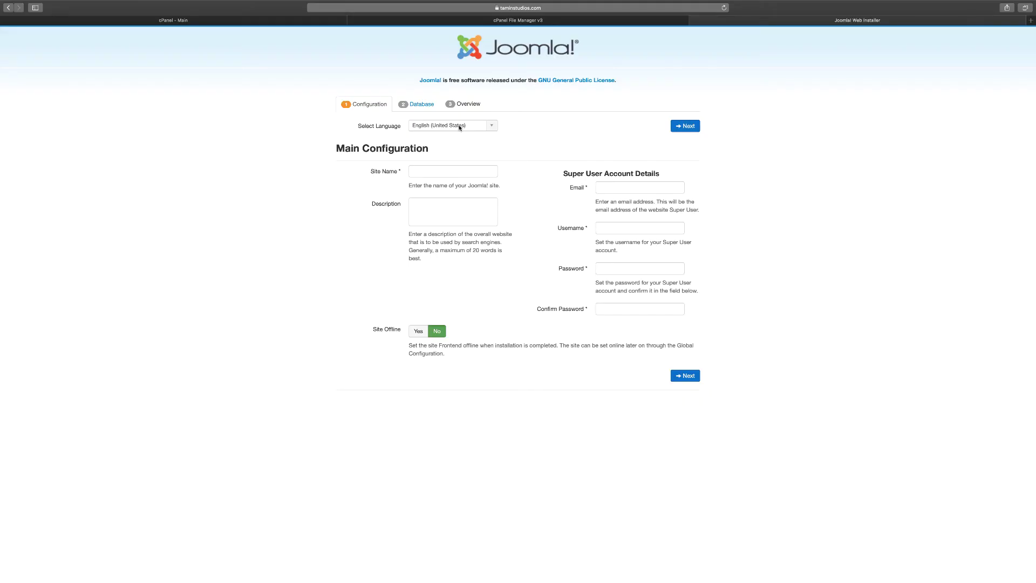
Enter Helix Ultimate as the site name and fill in the super user's e-mail address
{"action": "left_click", "coordinate": [448, 175]}
{"action": "type", "text": "Hell"}
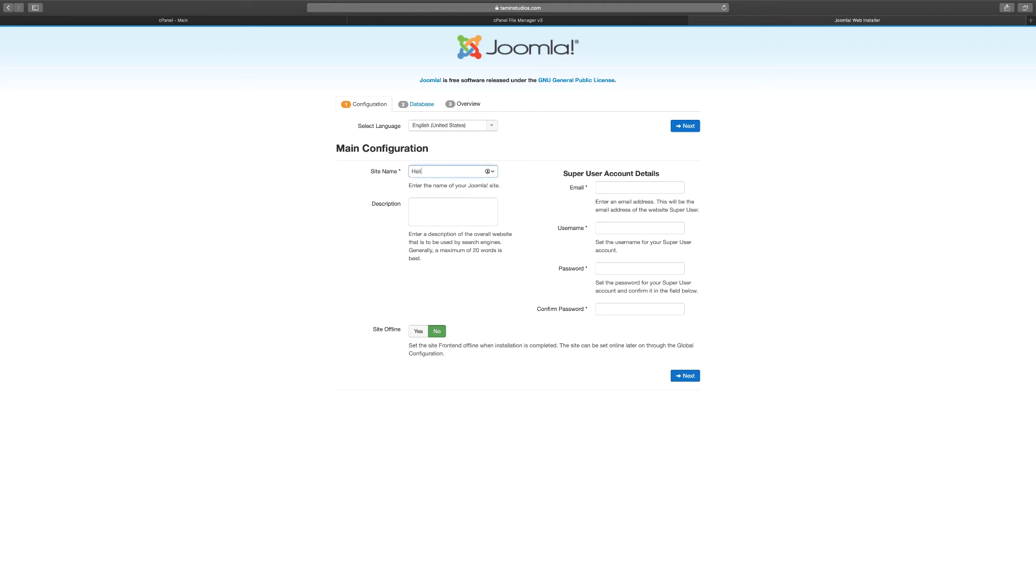
{"action": "type", "text": "x Ultimate"}
{"action": "left_click", "coordinate": [625, 186]}
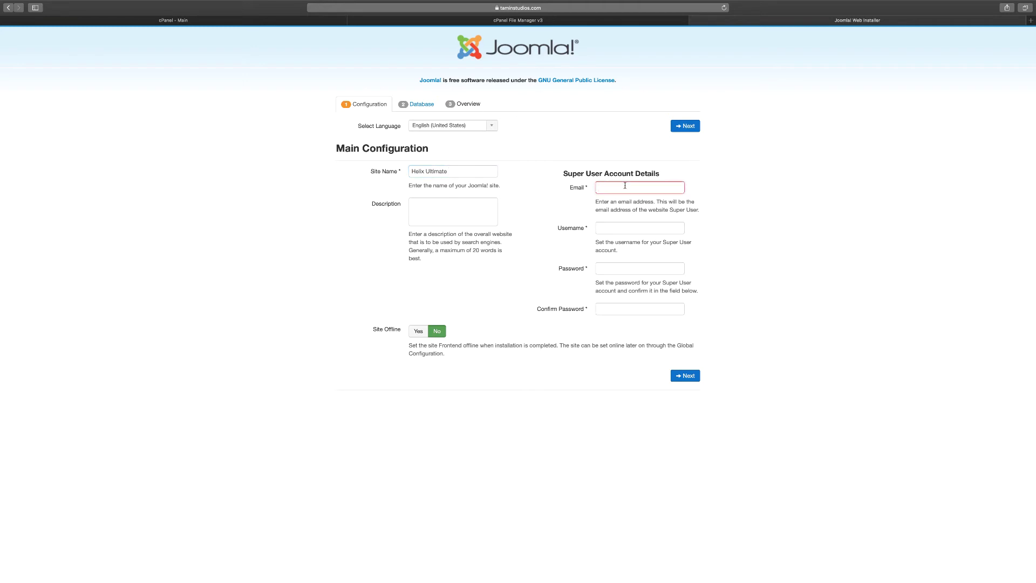
{"action": "type", "text": "admin@admin"}
{"action": "type", "text": ".com"}
Enter the super user's username and password, declining Safari's suggested password, and confirm it
{"action": "left_click", "coordinate": [633, 230]}
{"action": "type", "text": "admin"}
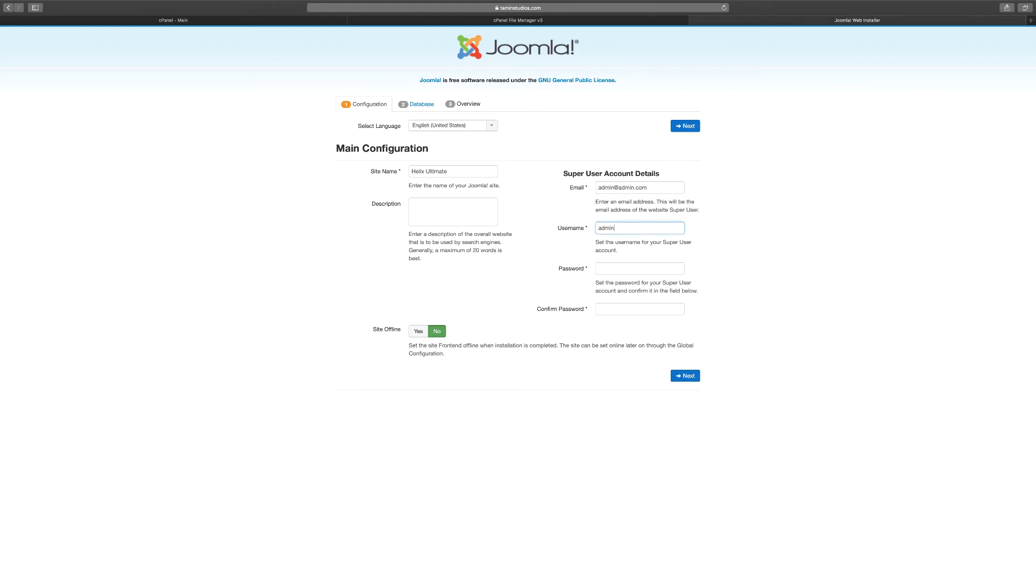
{"action": "left_click", "coordinate": [638, 270]}
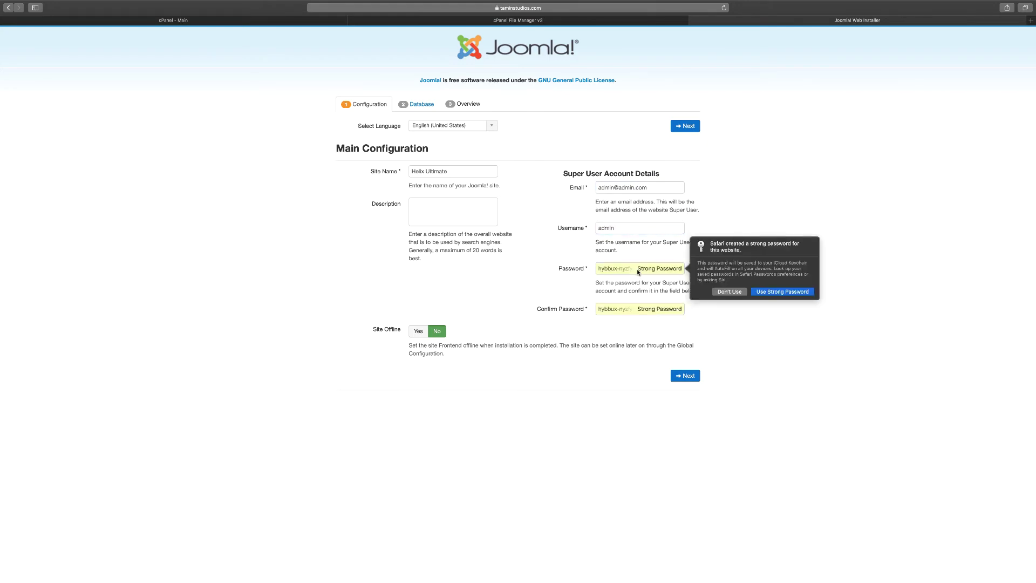
{"action": "left_click", "coordinate": [731, 293]}
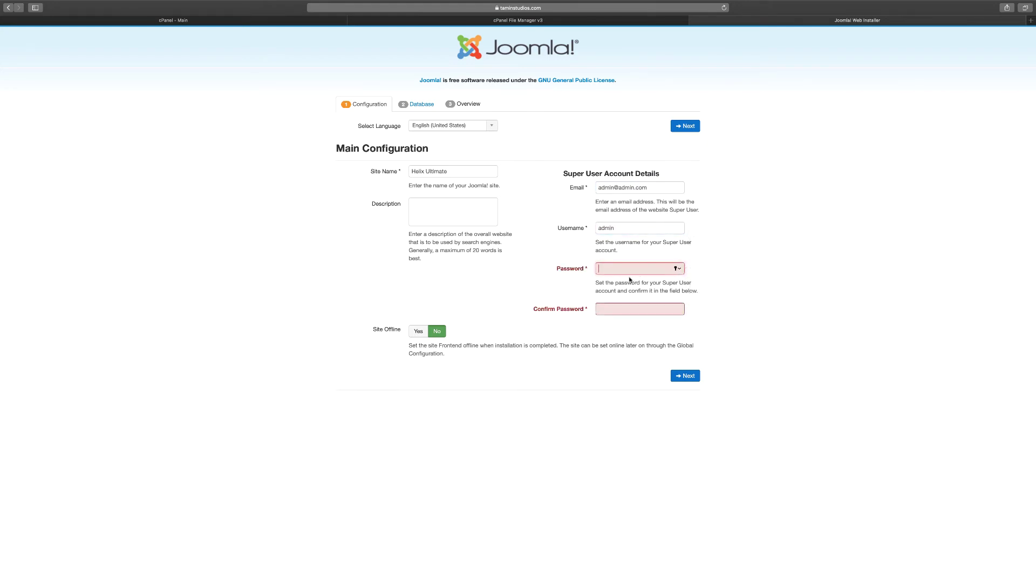
{"action": "type", "text": "a"}
{"action": "key", "text": "Tab"}
{"action": "type", "text": "********"}
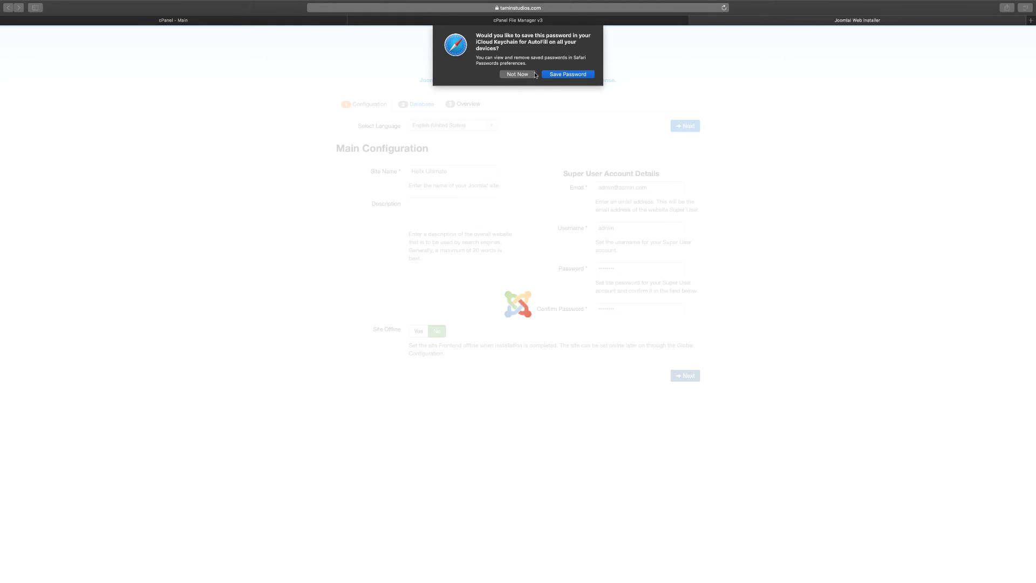
Decline saving the password in Safari and fill the database username from a saved login
{"action": "left_click", "coordinate": [516, 75]}
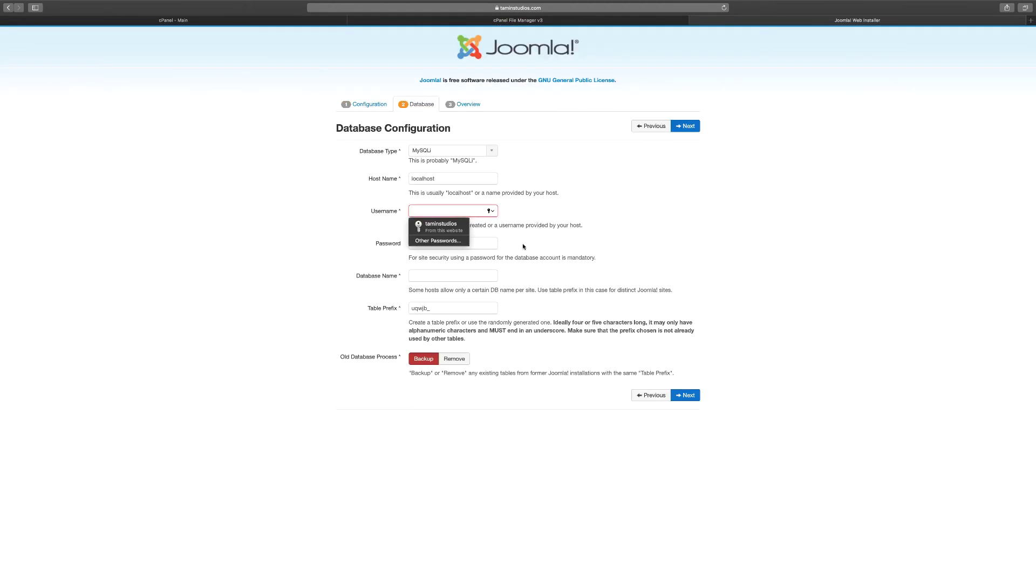
{"action": "left_click", "coordinate": [650, 210]}
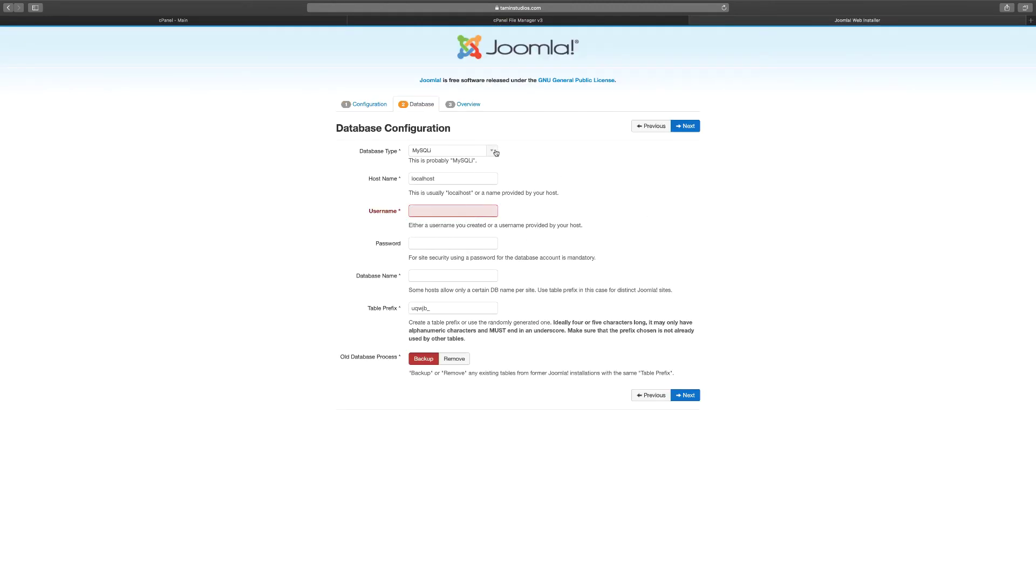
{"action": "left_click", "coordinate": [479, 211]}
{"action": "left_click", "coordinate": [467, 222]}
Open cPanel's MySQL Databases page and select the taminstu_helixu database name for copying
{"action": "left_click", "coordinate": [237, 24]}
{"action": "left_click", "coordinate": [178, 179]}
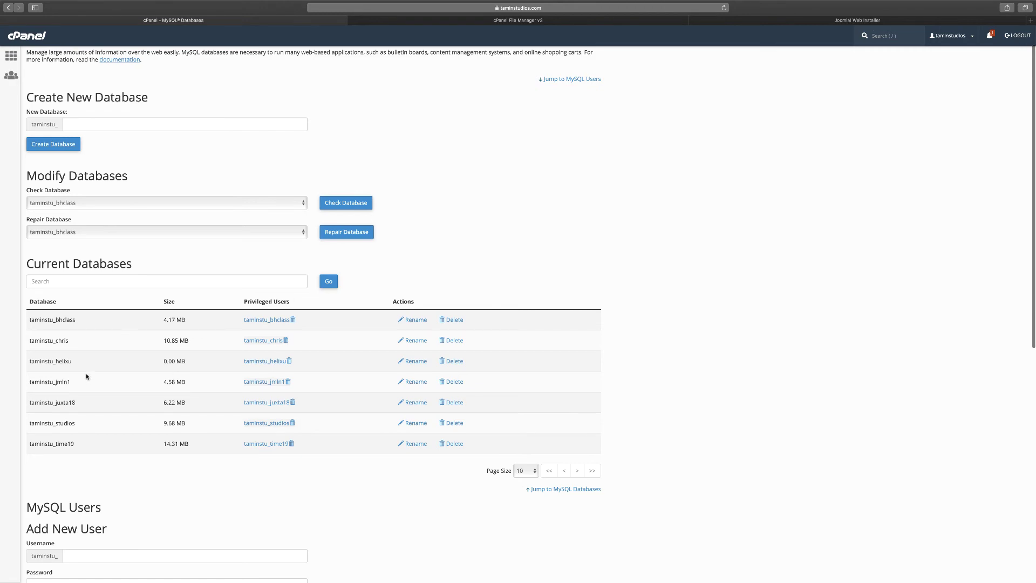
{"action": "left_click_drag", "start_coordinate": [71, 361], "coordinate": [29, 361]}
{"action": "key", "text": "super+c"}
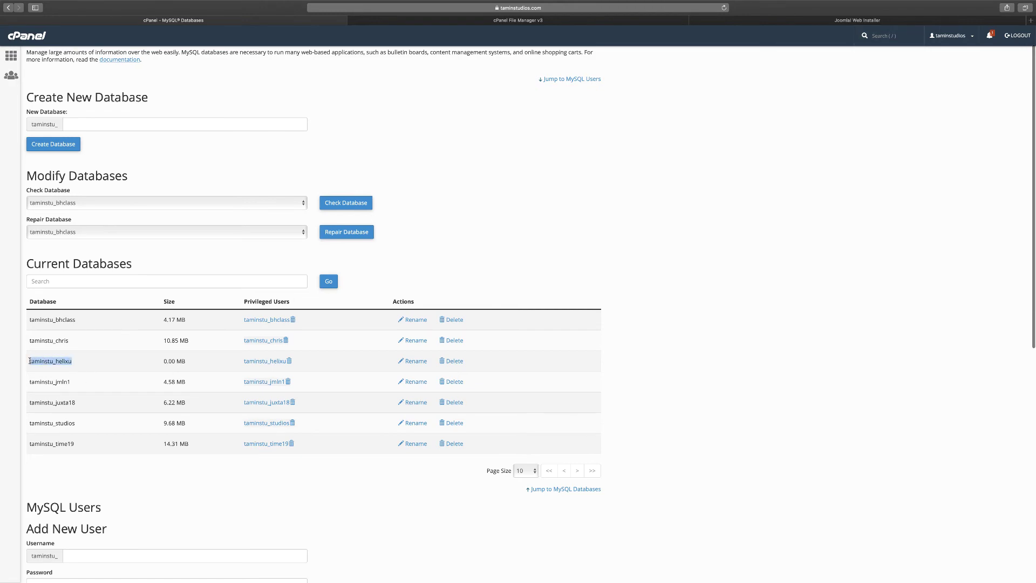
{"action": "scroll", "coordinate": [570, 226], "scroll_direction": "down", "scroll_amount": 10}
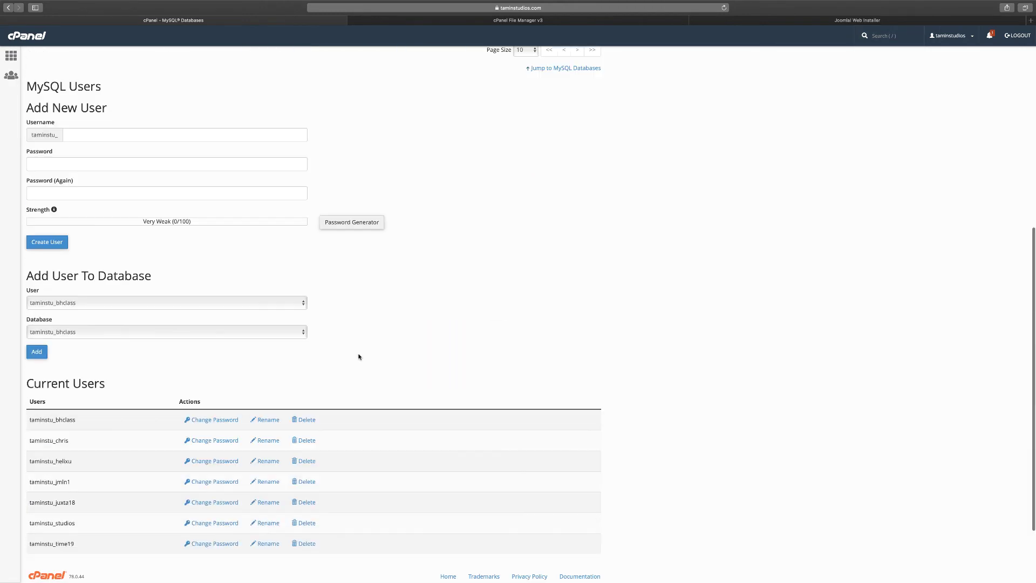
{"action": "scroll", "coordinate": [448, 269], "scroll_direction": "up", "scroll_amount": 1}
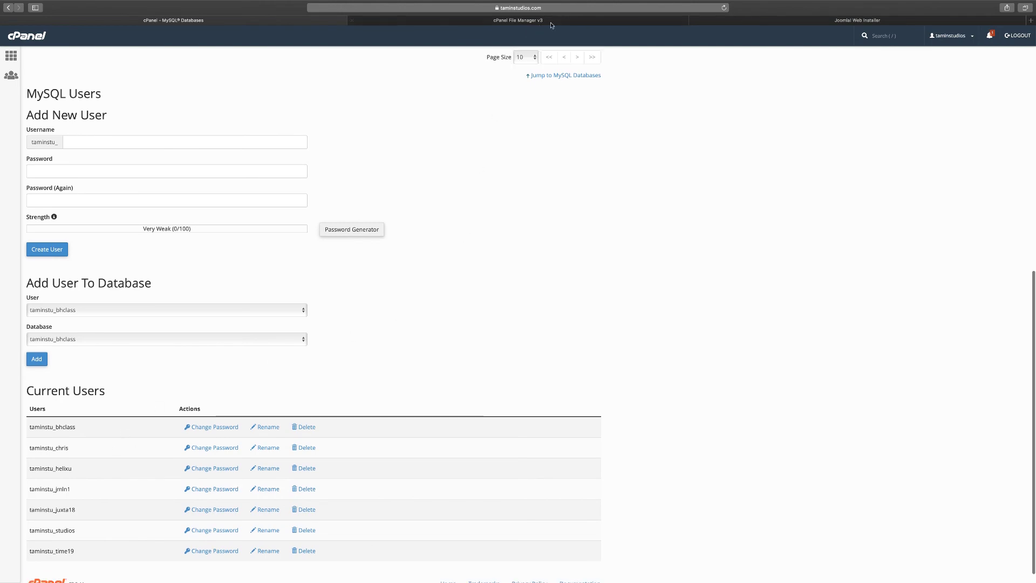
Back in the Joomla installer, paste taminstu_helixu as the database name and paste the database password
{"action": "left_click", "coordinate": [853, 22]}
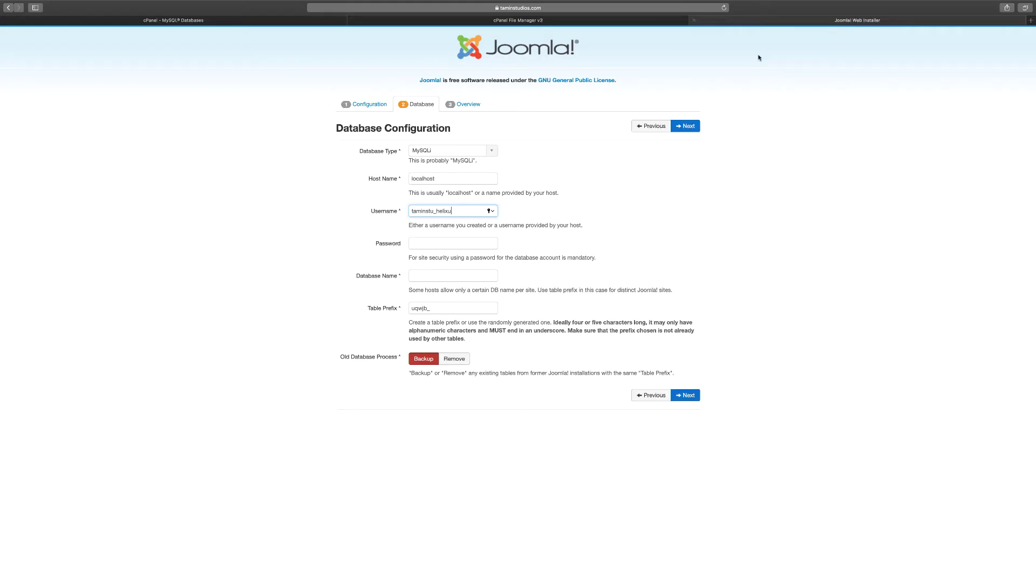
{"action": "left_click", "coordinate": [422, 274]}
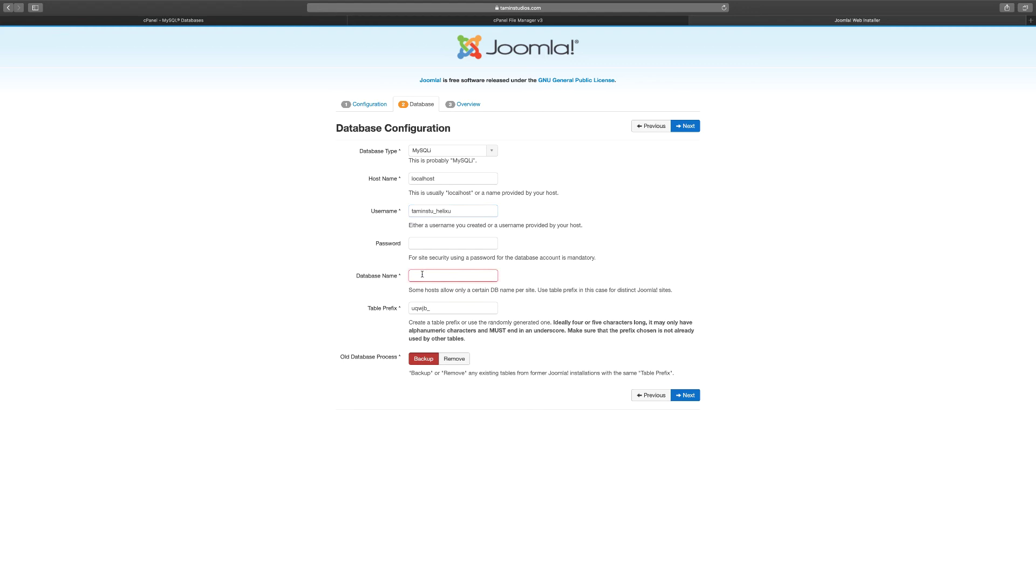
{"action": "key", "text": "super+v"}
{"action": "left_click", "coordinate": [449, 244]}
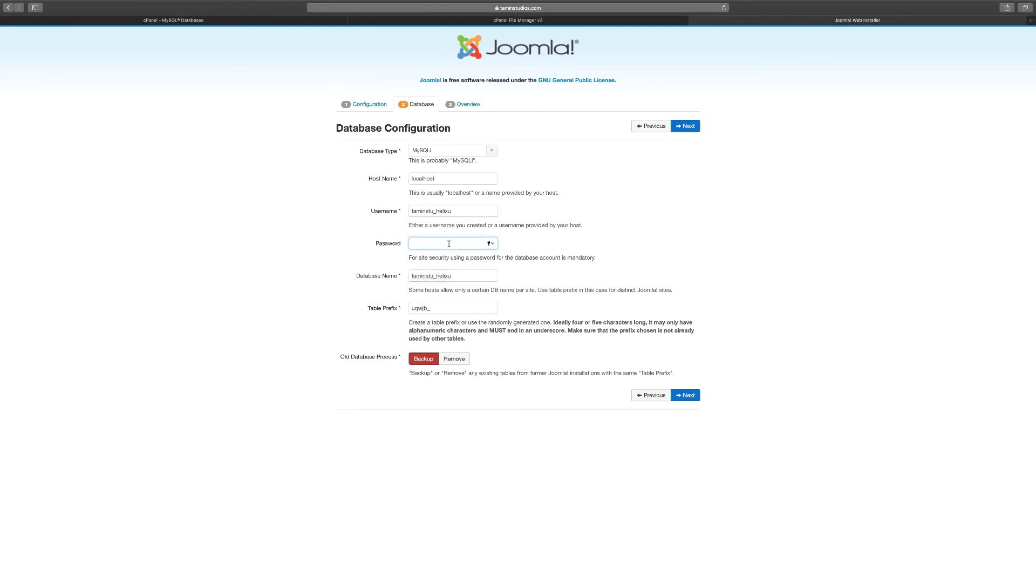
{"action": "key", "text": "super+v"}
Continue to the Finalization overview and review its pre-installation checks
{"action": "left_click", "coordinate": [688, 397]}
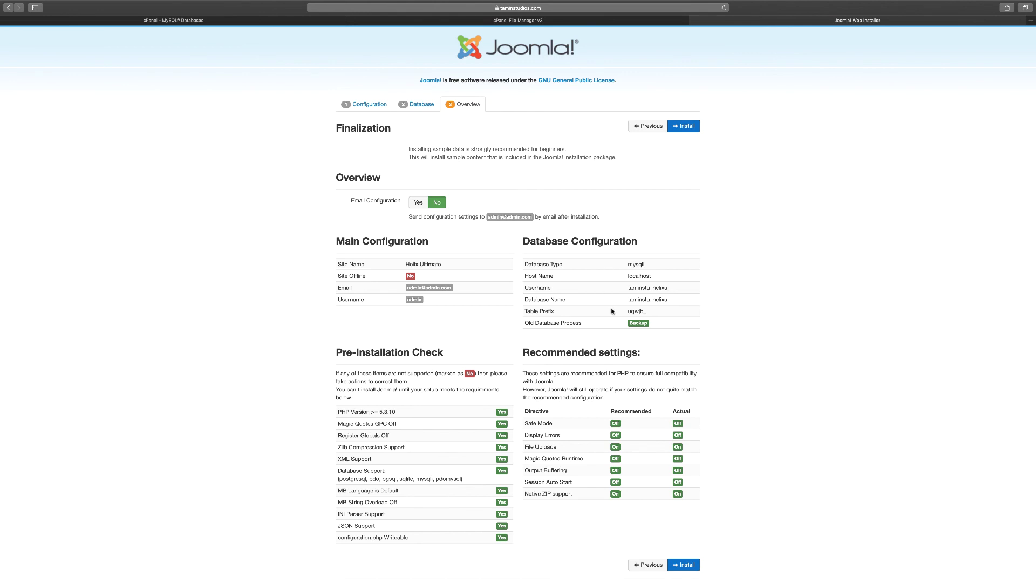
{"action": "scroll", "coordinate": [612, 312], "scroll_direction": "down", "scroll_amount": 1}
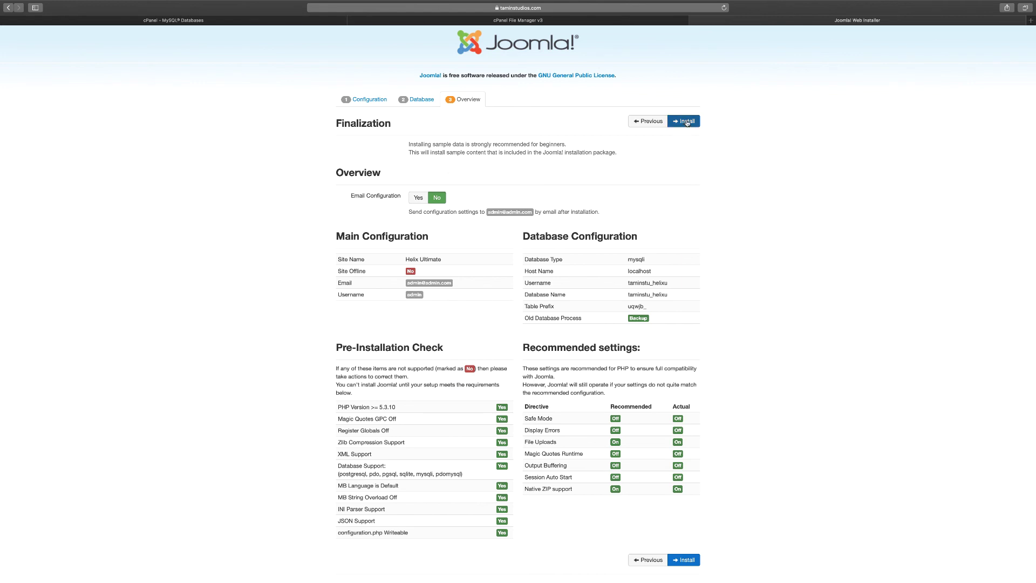
Install Joomla, then start removing the 'installation' folder from the Congratulations page
{"action": "left_click", "coordinate": [687, 122]}
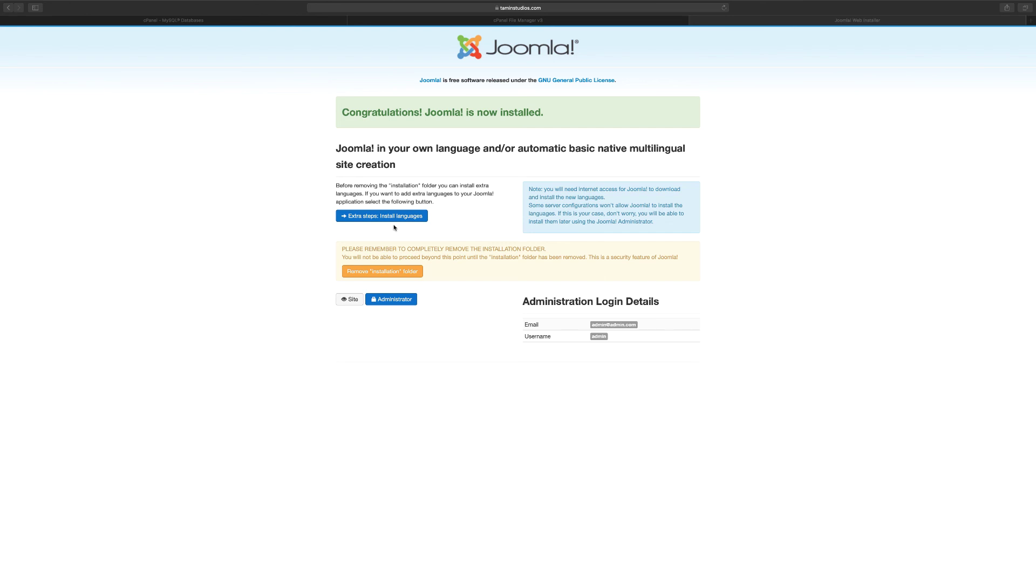
{"action": "left_click", "coordinate": [464, 226]}
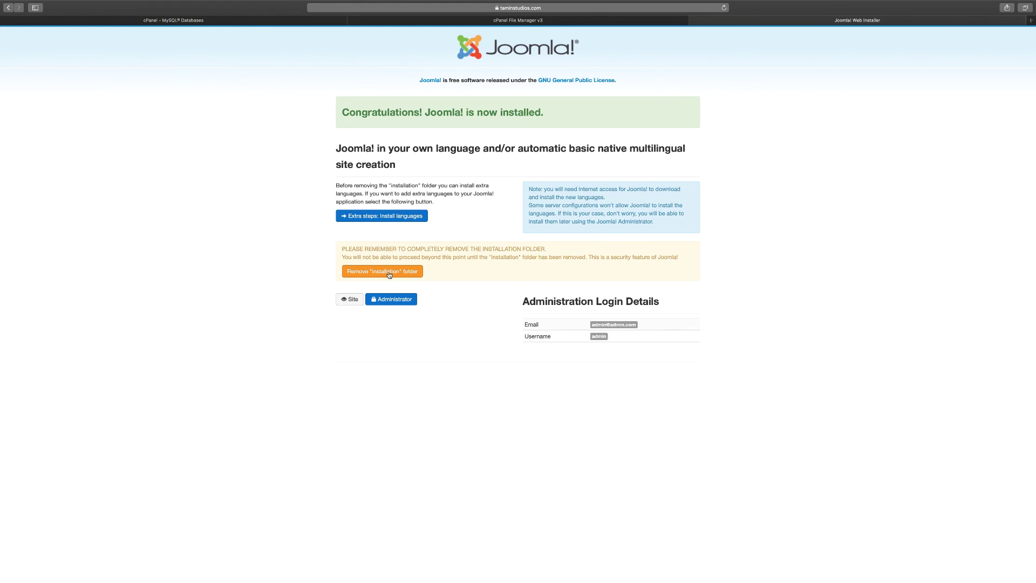
Delete the 'installation' folder from the server so the page confirms its removal
{"action": "left_click", "coordinate": [389, 273]}
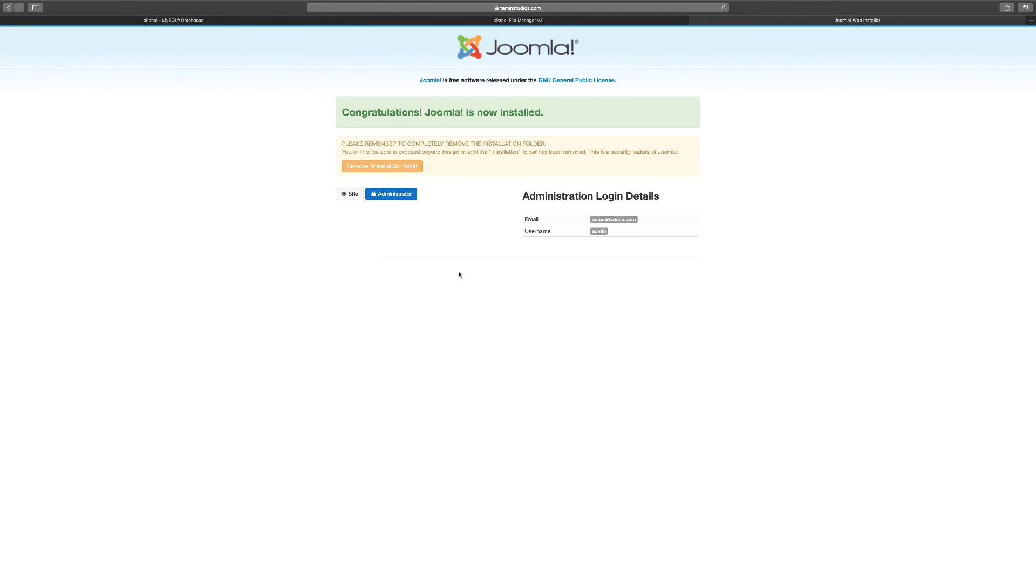